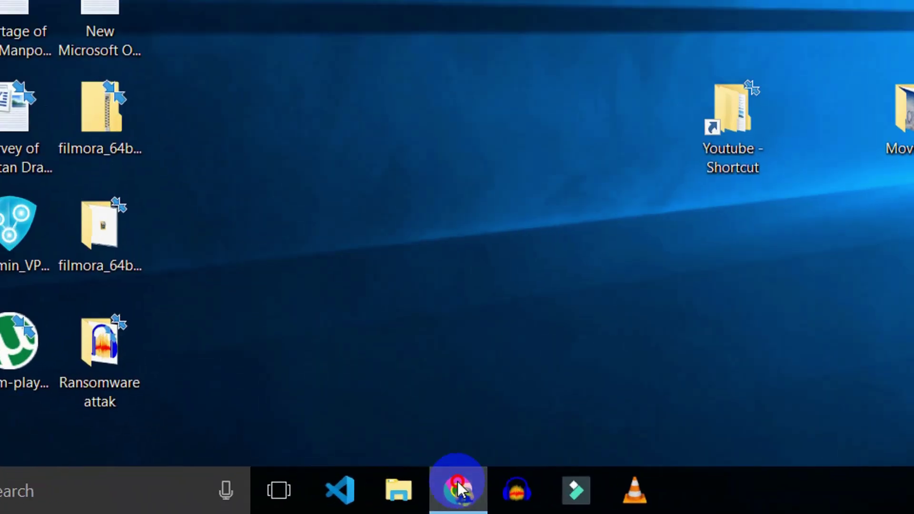
In Chrome, go to the sponsored invideo AI site and choose 'Try invideo AI'.
{"action": "left_click", "coordinate": [458, 482]}
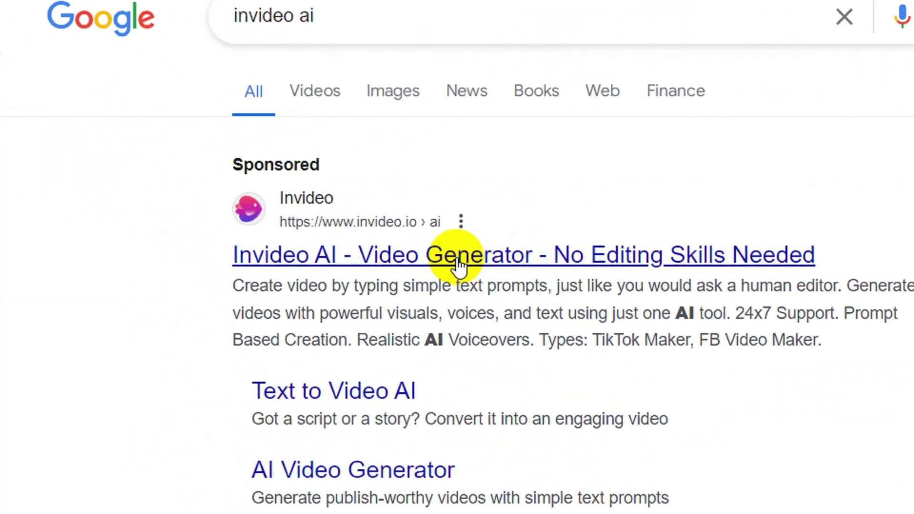
{"action": "left_click", "coordinate": [458, 261]}
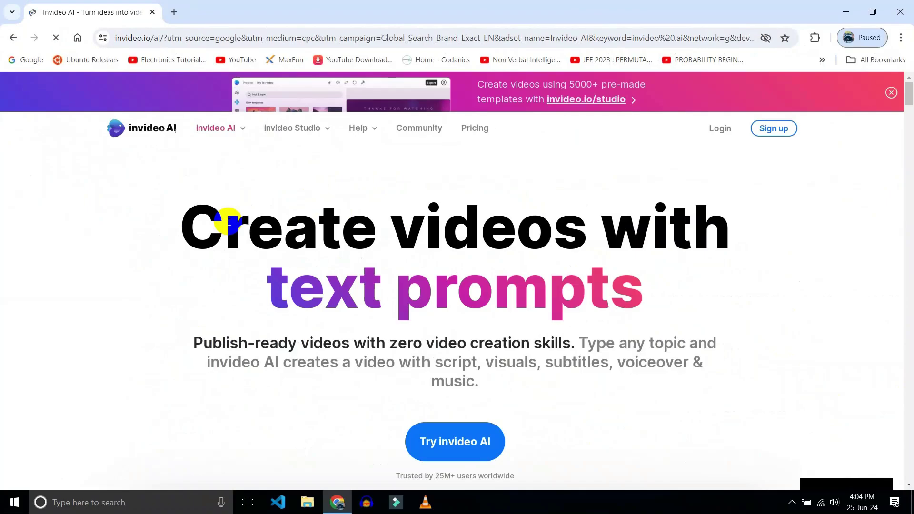
{"action": "scroll", "coordinate": [581, 362], "scroll_direction": "down", "scroll_amount": 2}
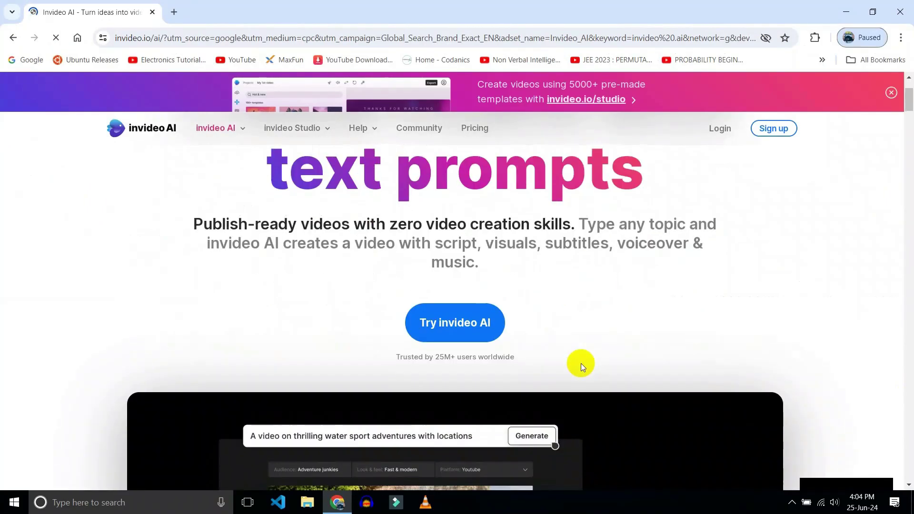
{"action": "left_click", "coordinate": [481, 328]}
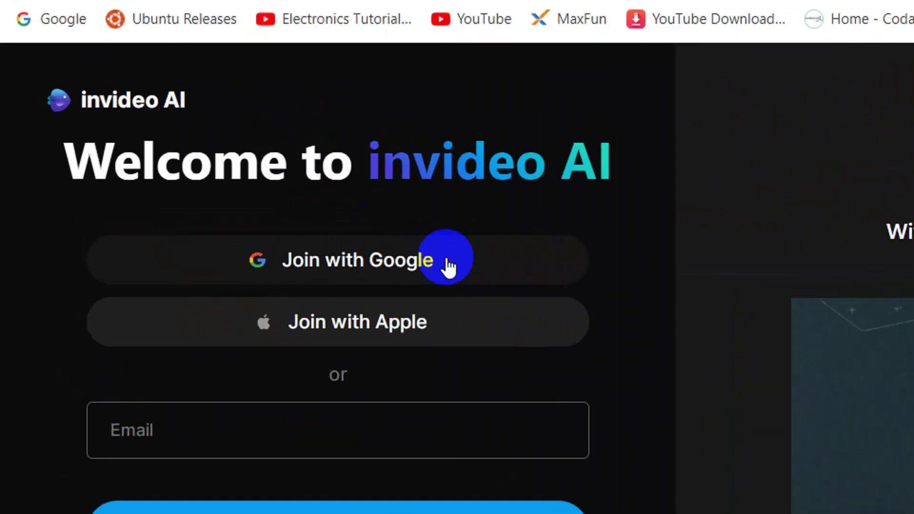
Join invideo AI with Google, entering the account e-mail and then the account password.
{"action": "left_click", "coordinate": [230, 186]}
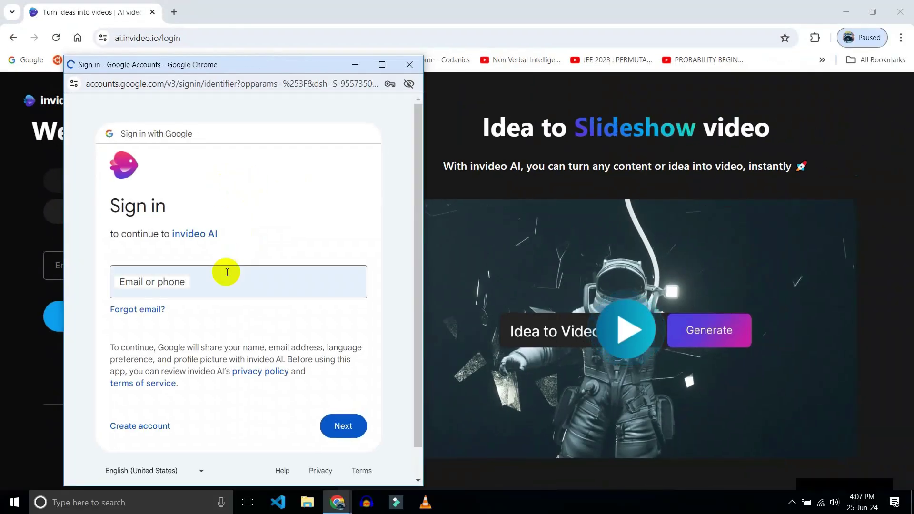
{"action": "left_click", "coordinate": [227, 272]}
{"action": "key", "text": "ctrl+v"}
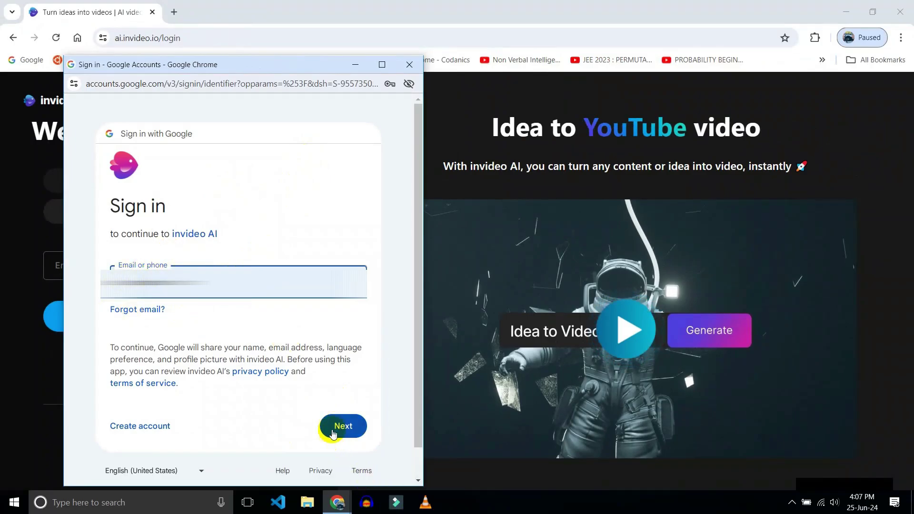
{"action": "left_click", "coordinate": [339, 428]}
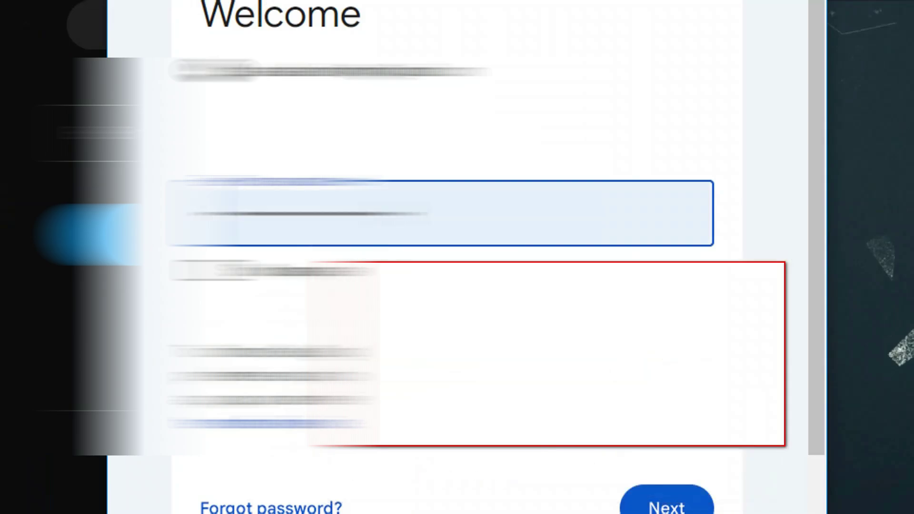
{"action": "left_click", "coordinate": [628, 494]}
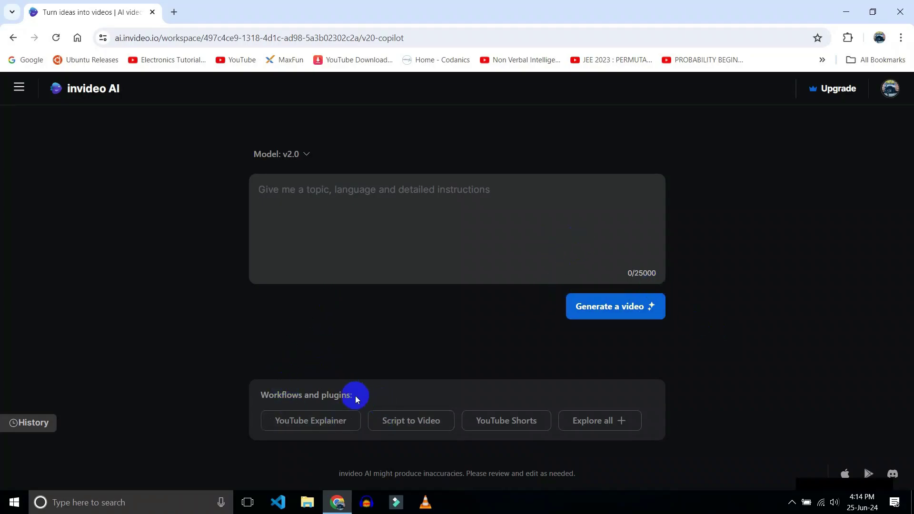
Expand Workflows and plugins with 'Explore all' to list News Video, TikTok Video and more.
{"action": "left_click", "coordinate": [596, 421]}
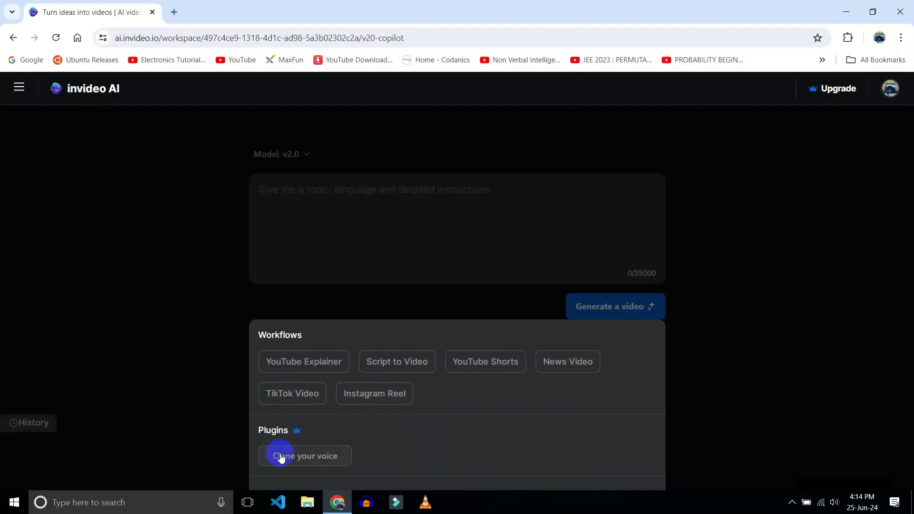
Start a YouTube Explainer prompt with the video length set to 2 minutes.
{"action": "left_click", "coordinate": [324, 367]}
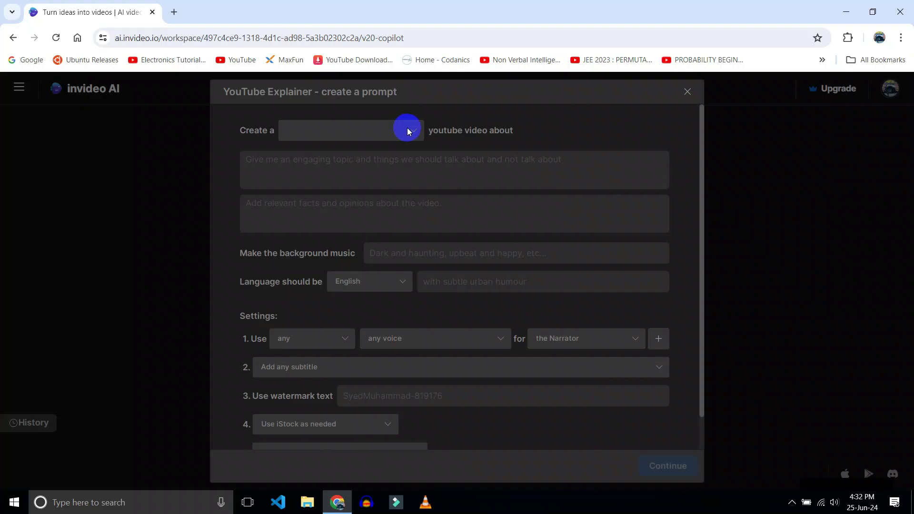
{"action": "left_click", "coordinate": [408, 132]}
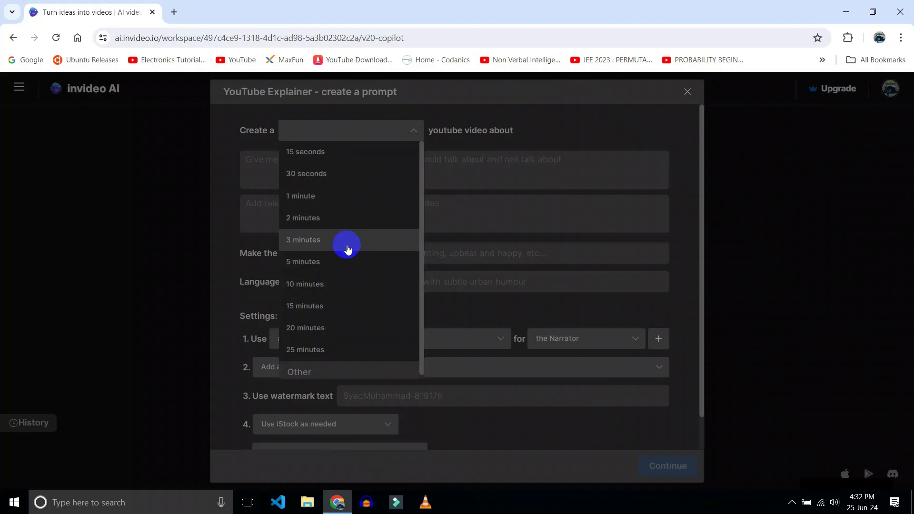
{"action": "left_click", "coordinate": [349, 224]}
Enter the topic 'what is dark web' and background music 'dark and haunting'.
{"action": "left_click", "coordinate": [374, 173]}
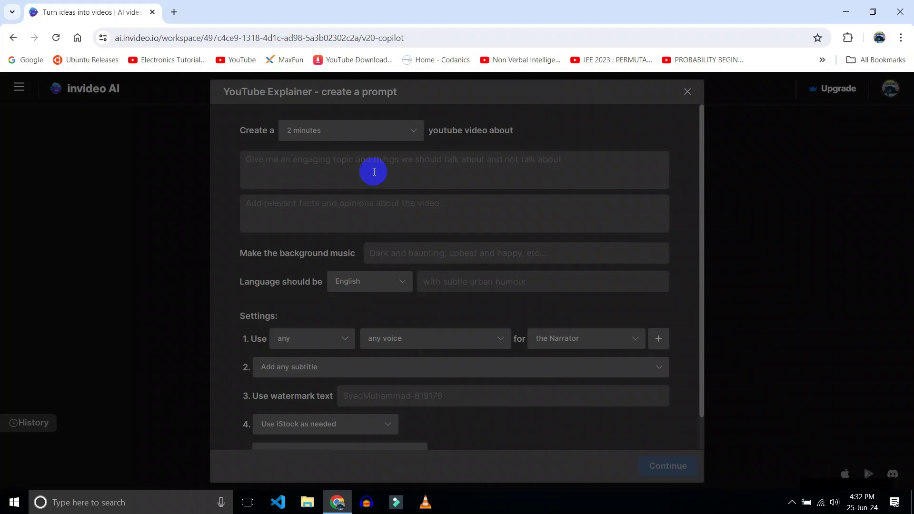
{"action": "type", "text": "what is "}
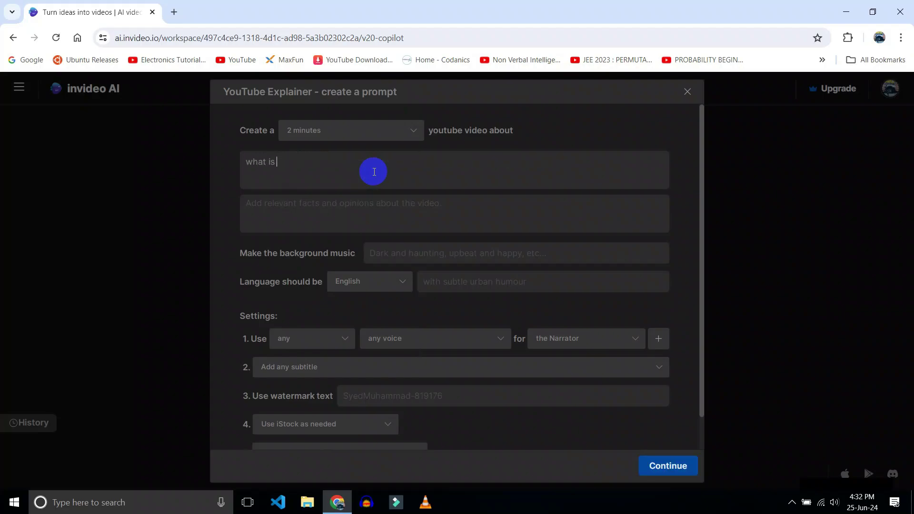
{"action": "type", "text": "dark web"}
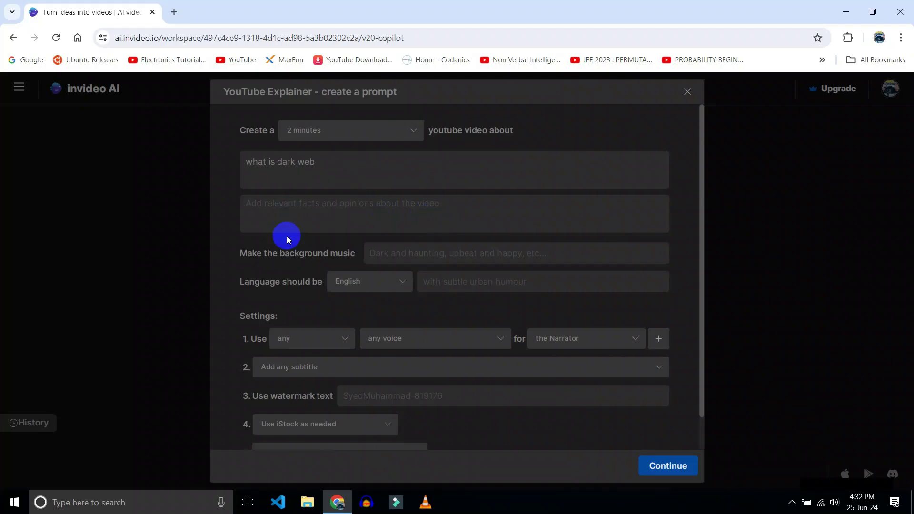
{"action": "left_click", "coordinate": [463, 257]}
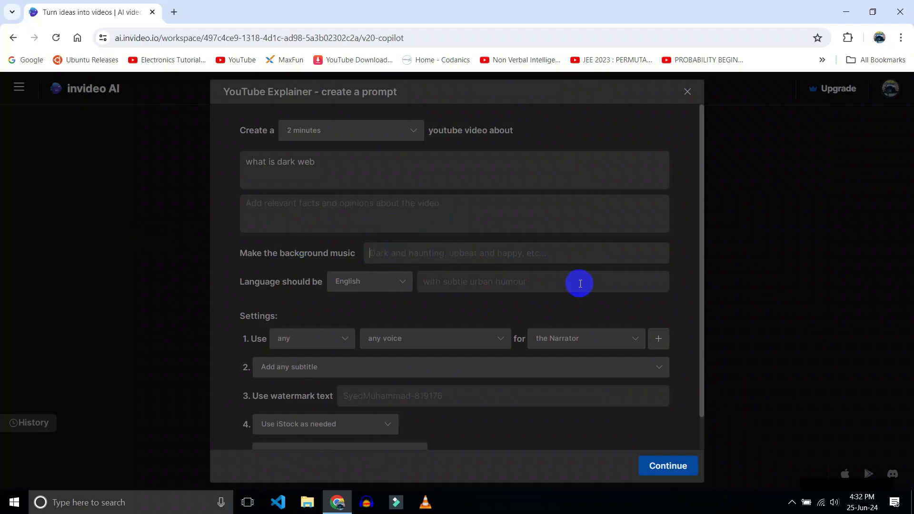
{"action": "type", "text": "dark and haunting"}
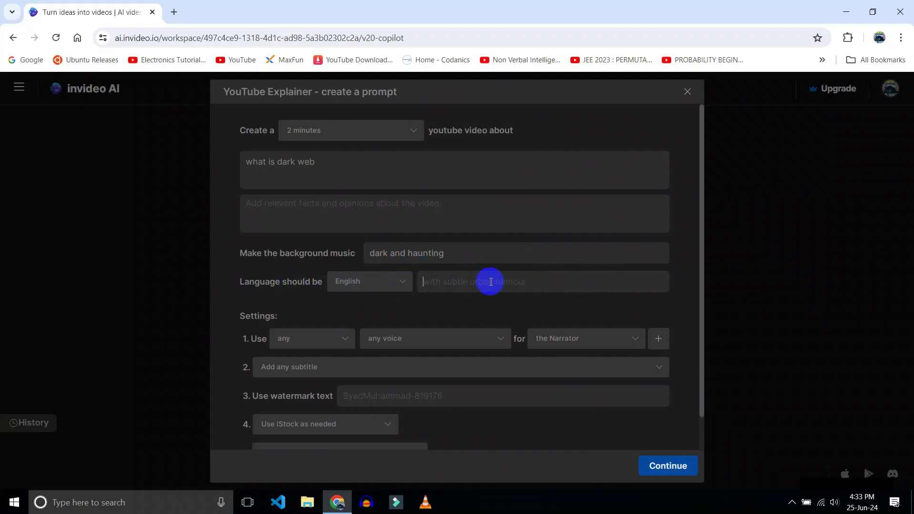
{"action": "left_click", "coordinate": [538, 284]}
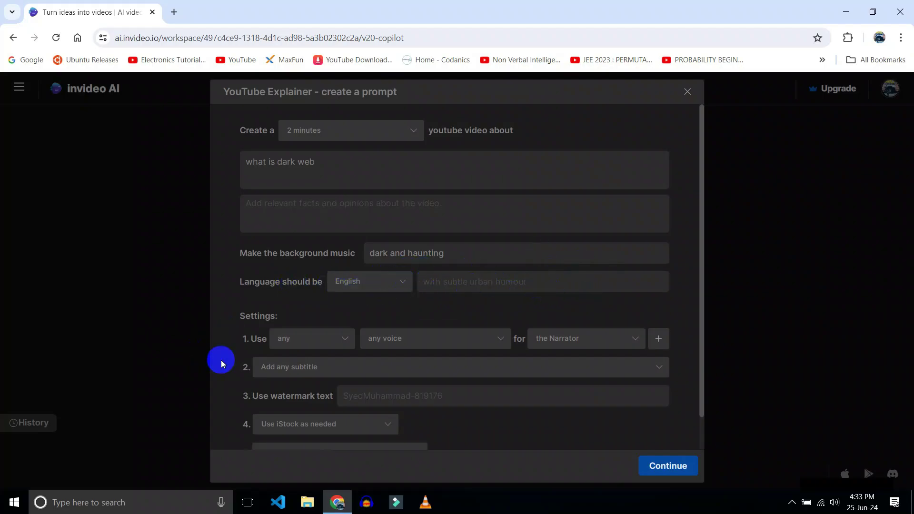
Set the narration to a male, clear American voice assigned to Speaker 1.
{"action": "scroll", "coordinate": [365, 317], "scroll_direction": "down", "scroll_amount": 1}
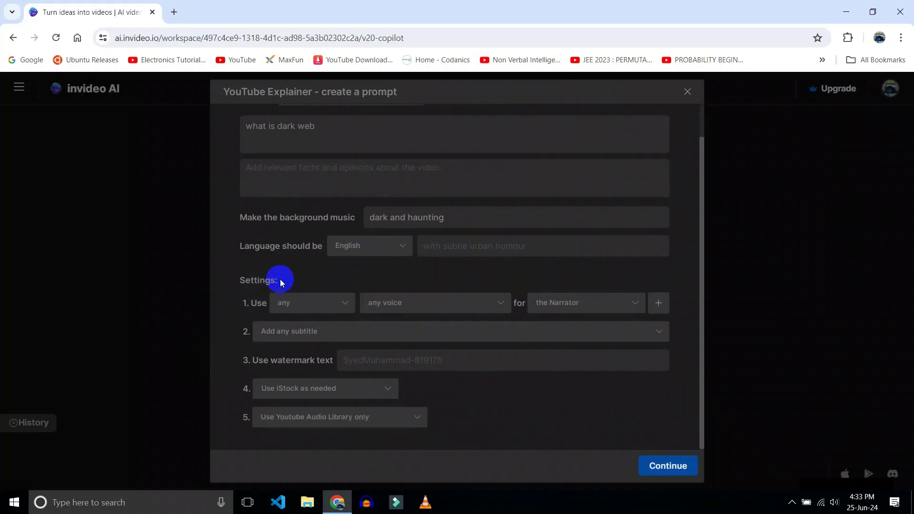
{"action": "left_click", "coordinate": [342, 302]}
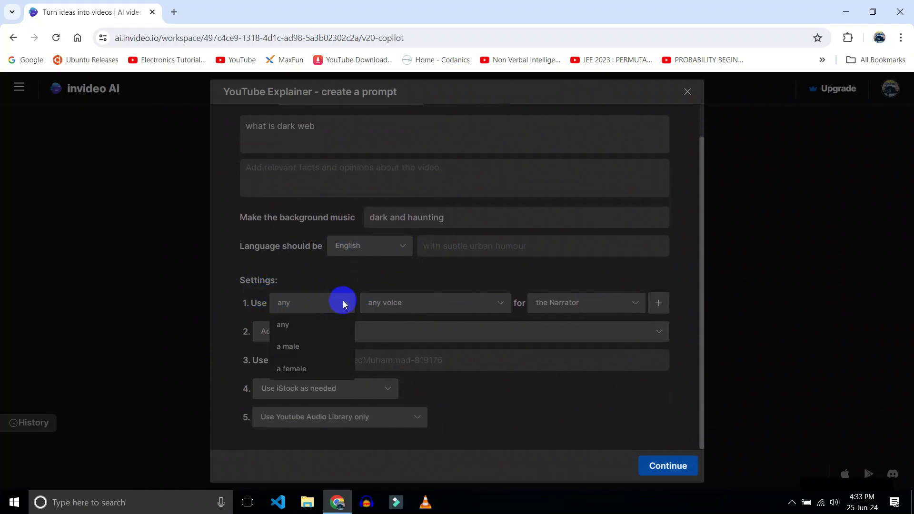
{"action": "left_click", "coordinate": [339, 348]}
{"action": "left_click", "coordinate": [498, 300]}
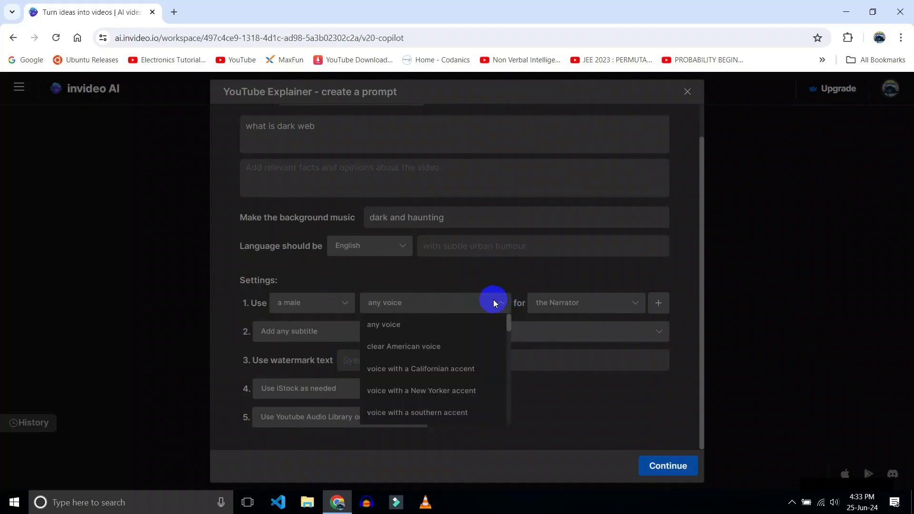
{"action": "left_click", "coordinate": [465, 348]}
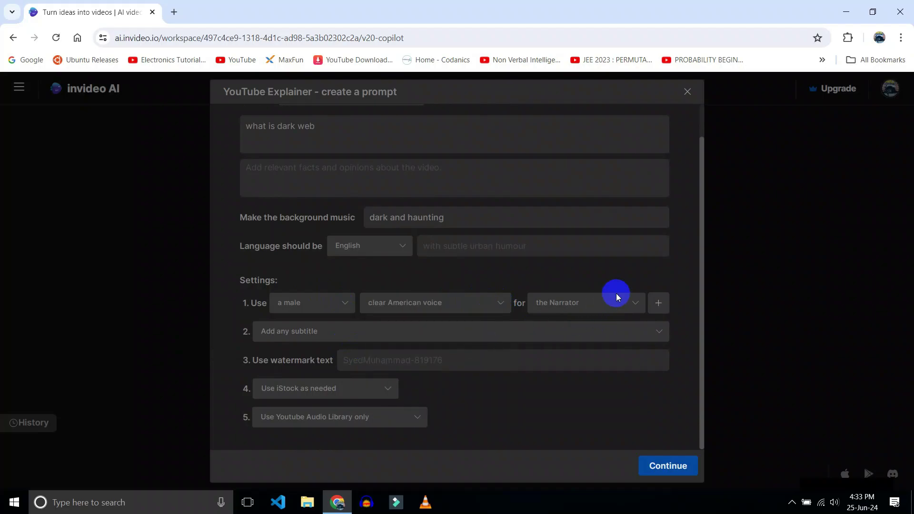
{"action": "left_click", "coordinate": [638, 302]}
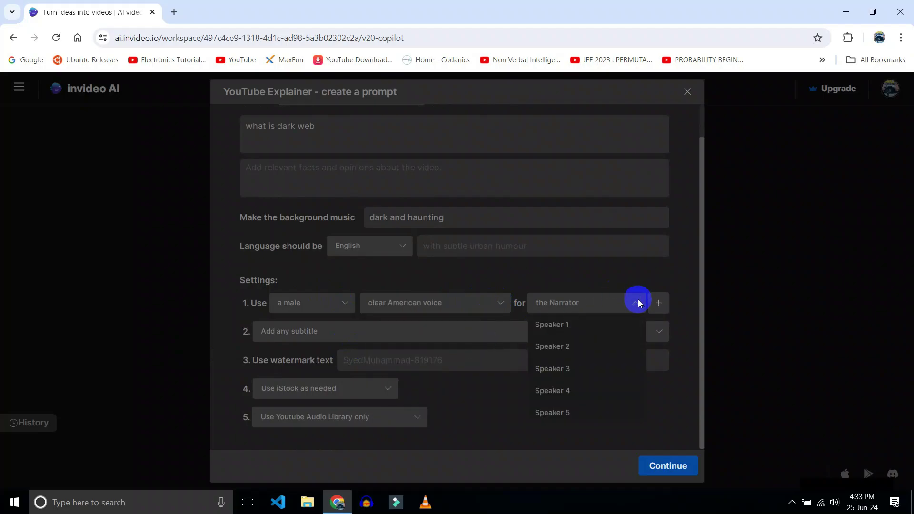
{"action": "left_click", "coordinate": [603, 323]}
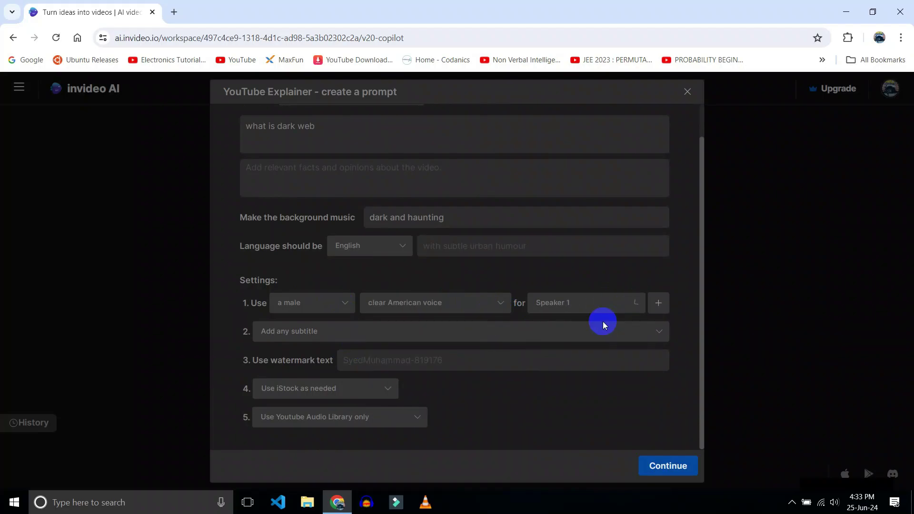
Choose bold subtitles with popping effect and enter 'ElectroBotics' as the watermark text.
{"action": "left_click", "coordinate": [372, 335]}
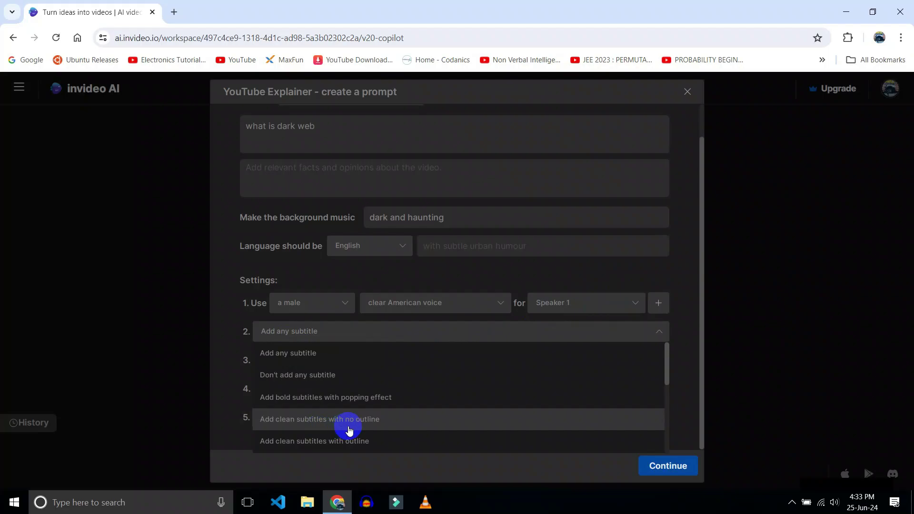
{"action": "left_click", "coordinate": [360, 403]}
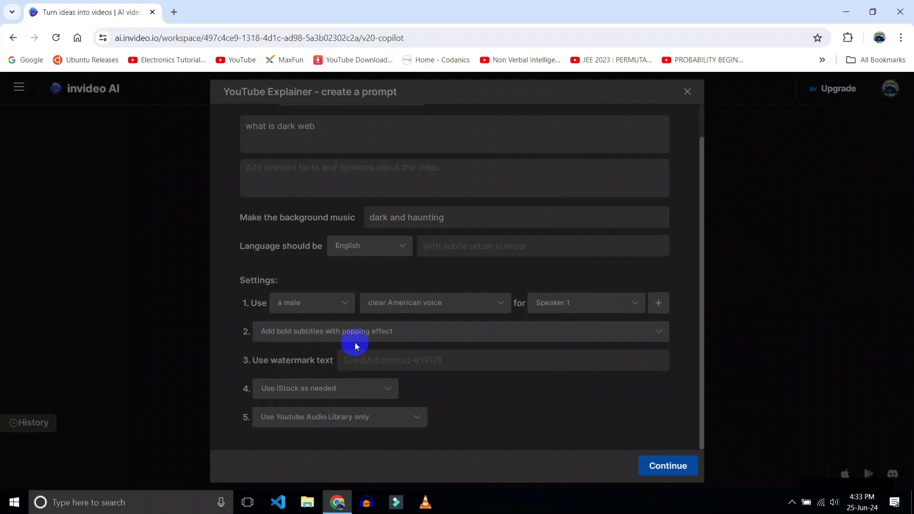
{"action": "left_click", "coordinate": [389, 364]}
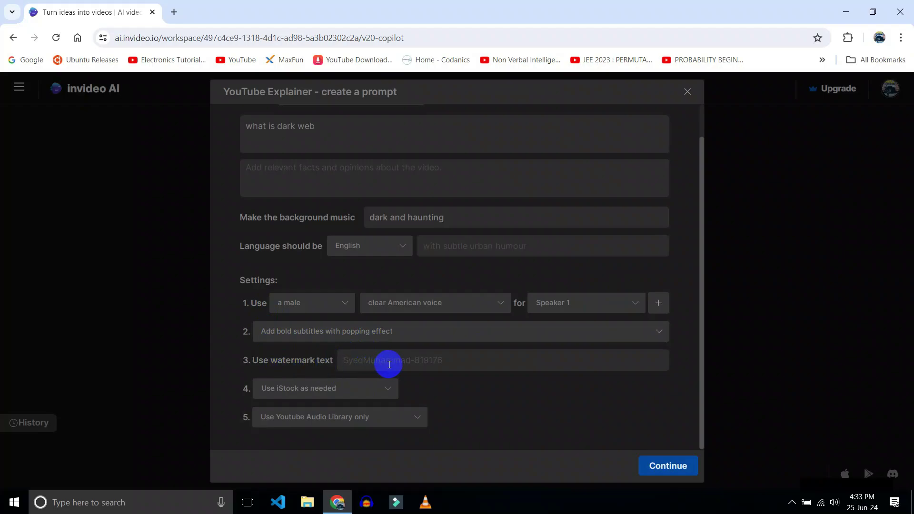
{"action": "type", "text": "ElectroBotics"}
Set stock footage to 'Don't use iStock' and music to YouTube Audio Library only.
{"action": "left_click", "coordinate": [364, 386]}
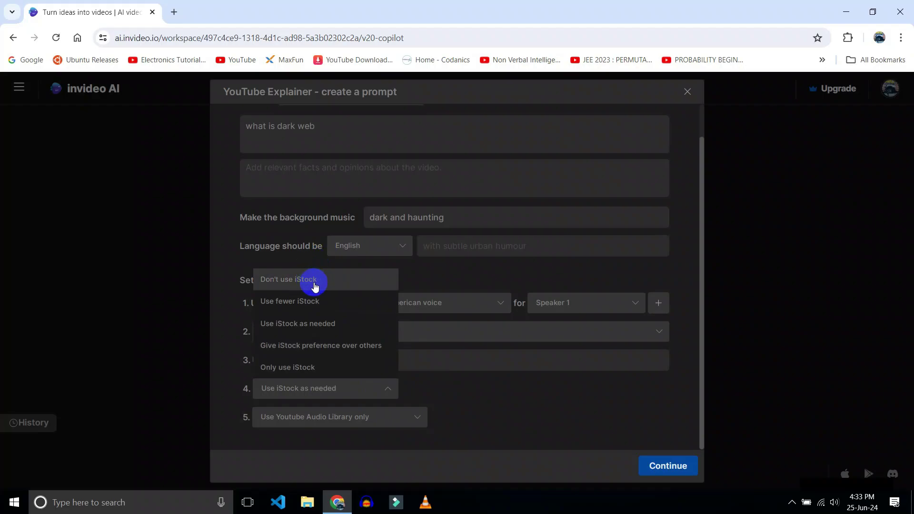
{"action": "left_click", "coordinate": [315, 283]}
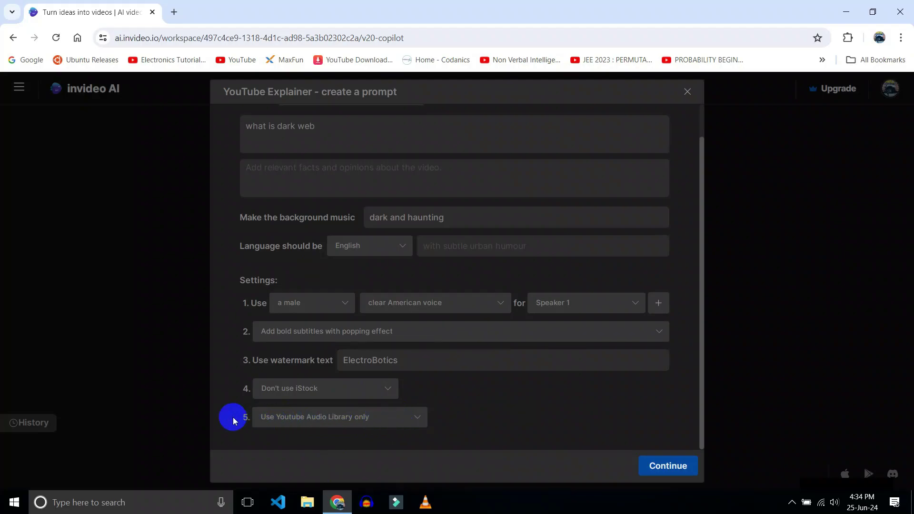
{"action": "left_click", "coordinate": [300, 419]}
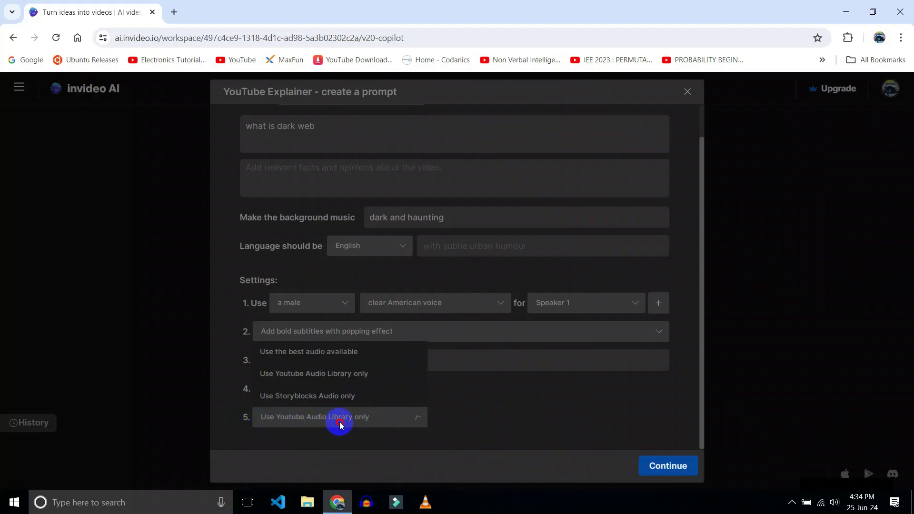
{"action": "left_click", "coordinate": [401, 422]}
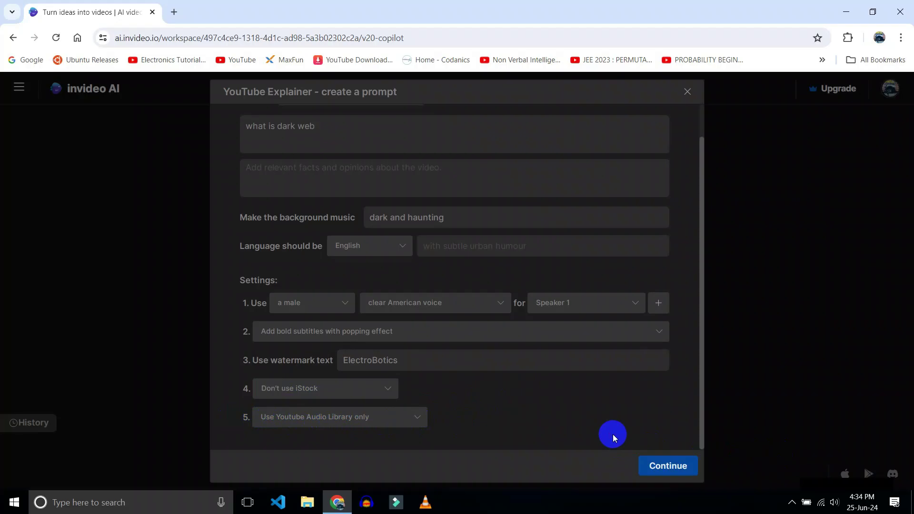
Confirm the prompt settings, review the filled-in prompt, and choose 'Generate a video'.
{"action": "left_click", "coordinate": [680, 471]}
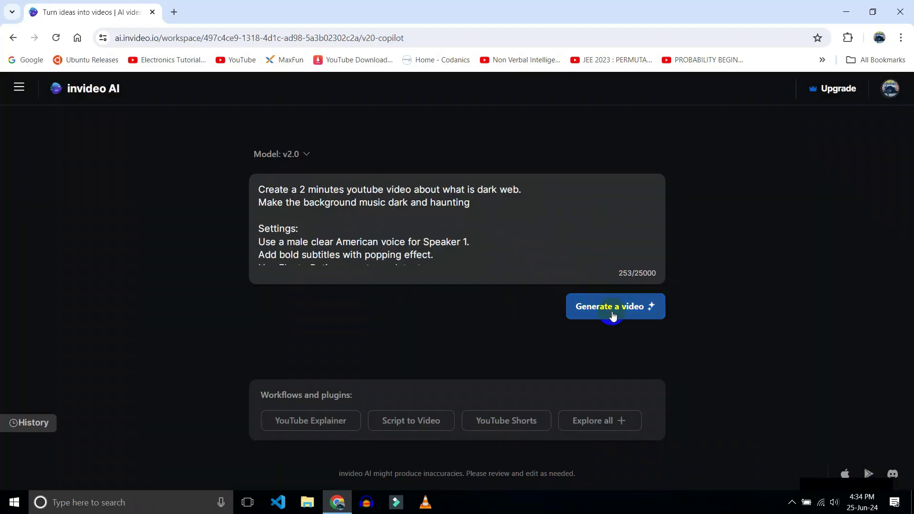
{"action": "scroll", "coordinate": [354, 208], "scroll_direction": "down", "scroll_amount": 1}
{"action": "scroll", "coordinate": [361, 210], "scroll_direction": "up", "scroll_amount": 1}
{"action": "left_click", "coordinate": [609, 310]}
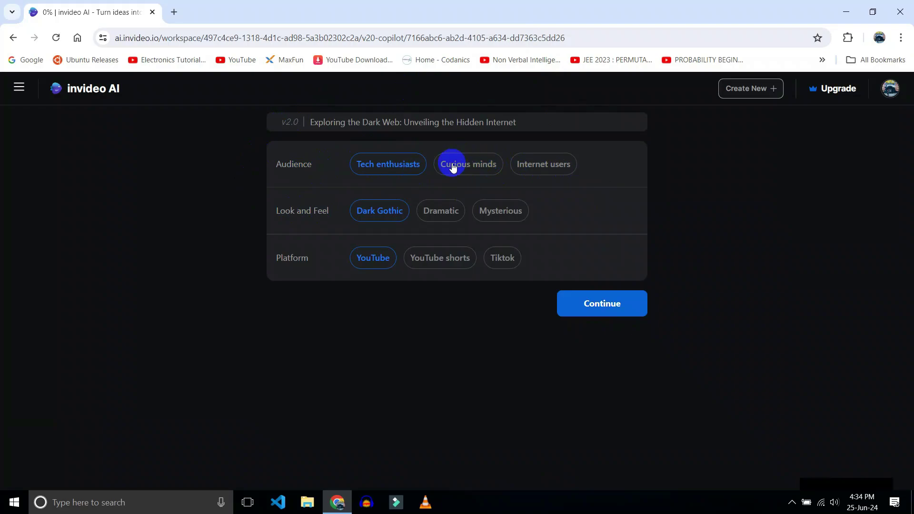
Target the 'Internet users' audience and confirm the preferences to render the 1:51 video.
{"action": "left_click", "coordinate": [552, 164]}
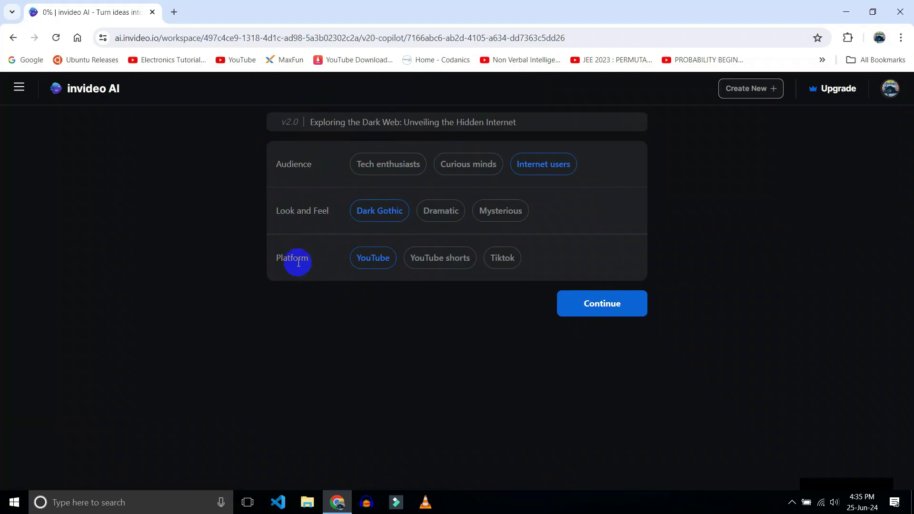
{"action": "left_click", "coordinate": [618, 305]}
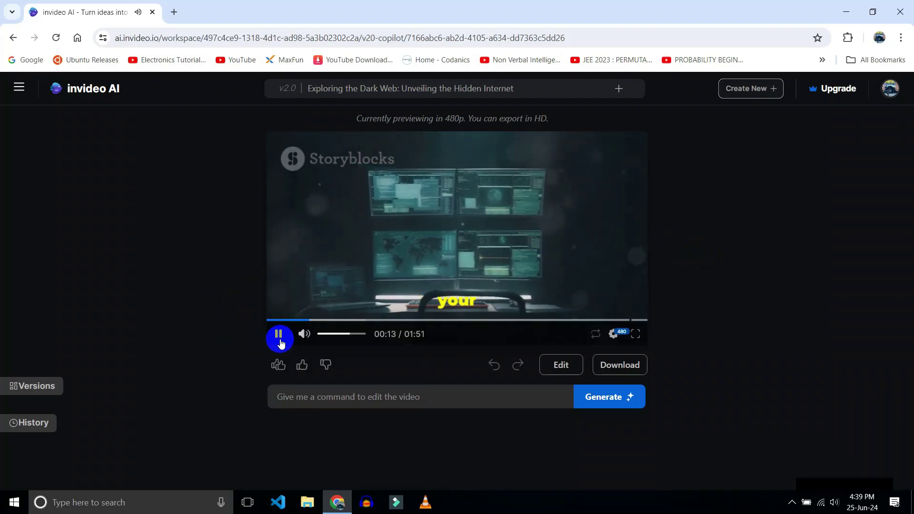
Pause the dark web video preview at 00:13 of 01:51.
{"action": "left_click", "coordinate": [280, 337]}
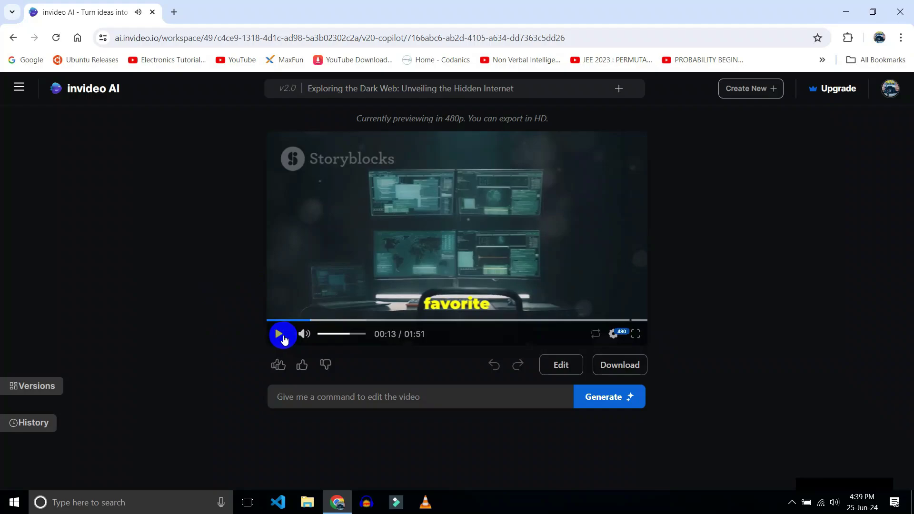
Export the video at 1080p with Stock watermarks and Normal invideo AI branding.
{"action": "left_click", "coordinate": [636, 373]}
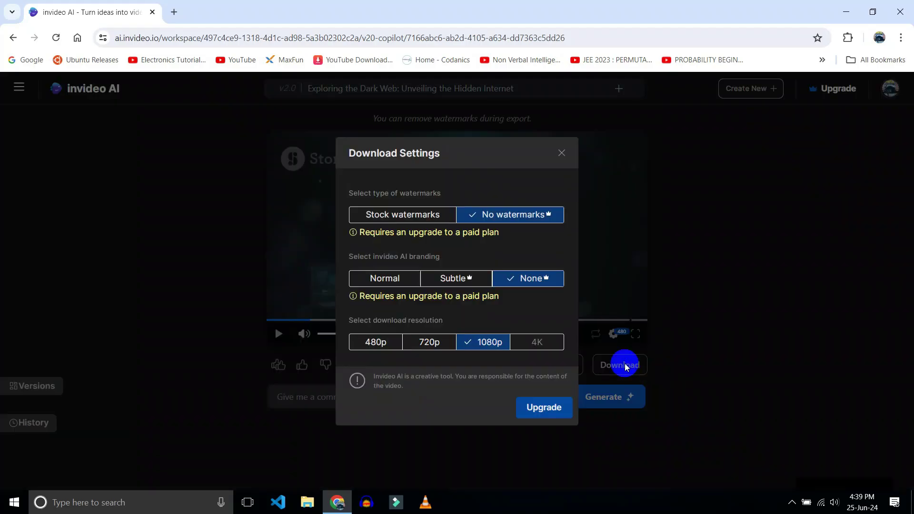
{"action": "left_click", "coordinate": [416, 216]}
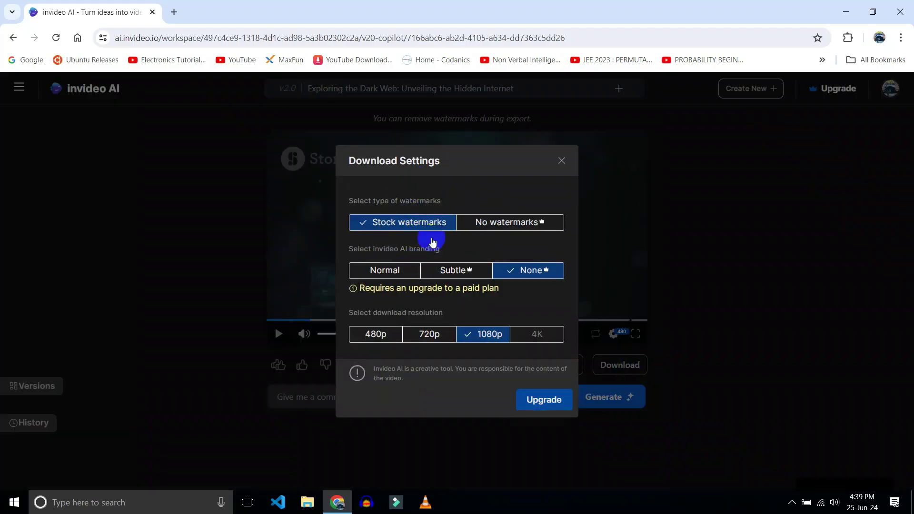
{"action": "left_click", "coordinate": [385, 269]}
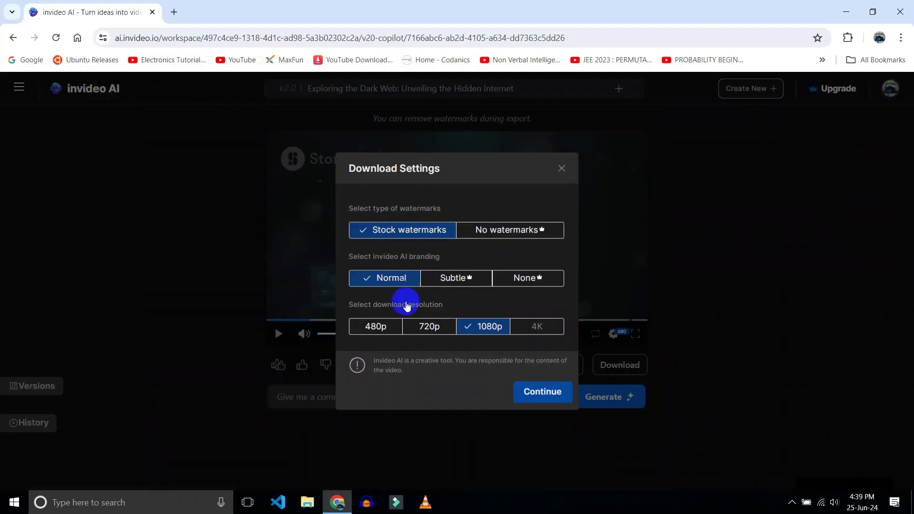
{"action": "left_click", "coordinate": [547, 399]}
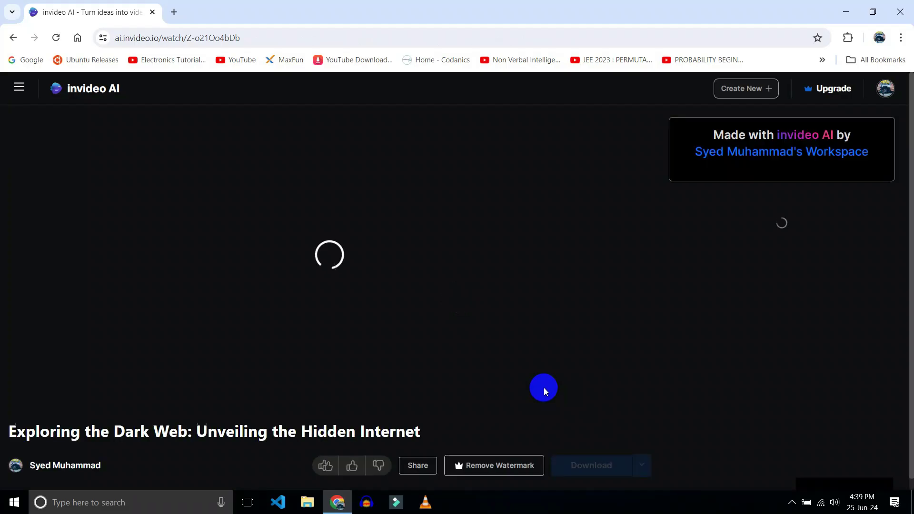
{"action": "scroll", "coordinate": [546, 368], "scroll_direction": "down", "scroll_amount": 1}
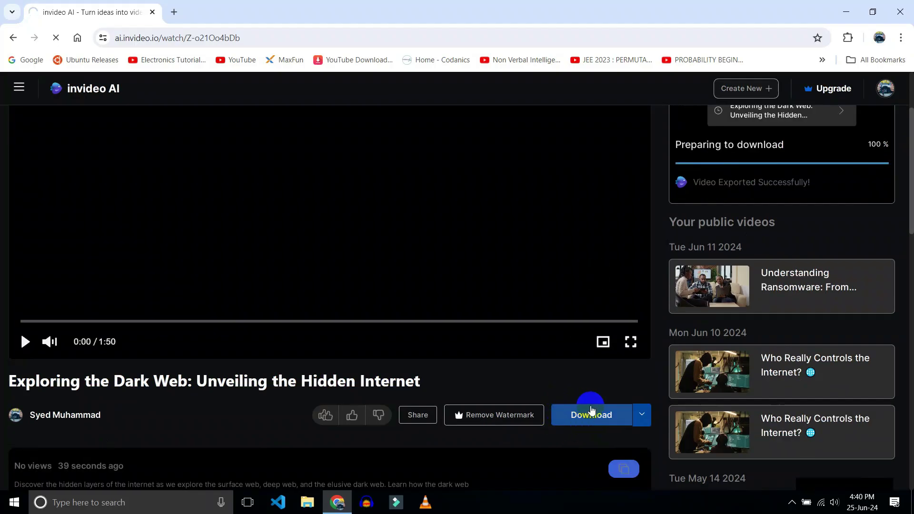
Save the MP4 to the Desktop without the 'invideo-ai-1080' name prefix and check the download.
{"action": "left_click", "coordinate": [597, 421]}
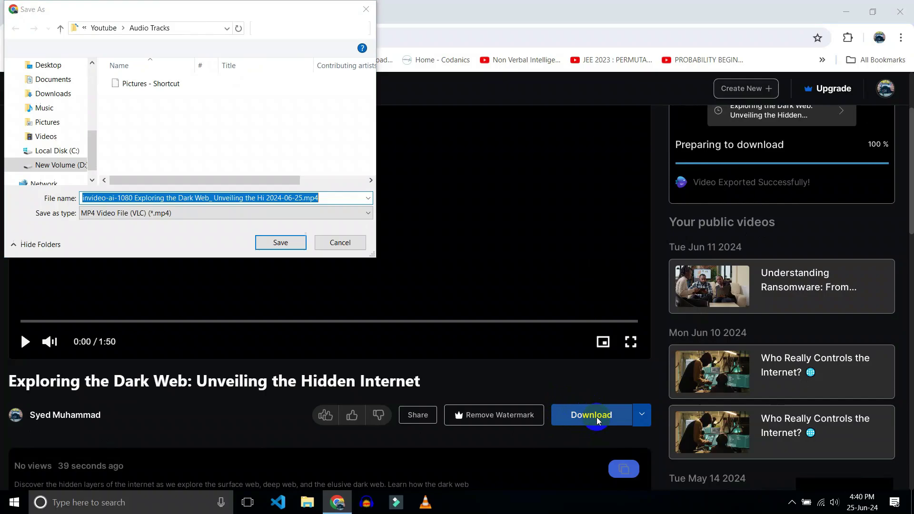
{"action": "left_click", "coordinate": [51, 63]}
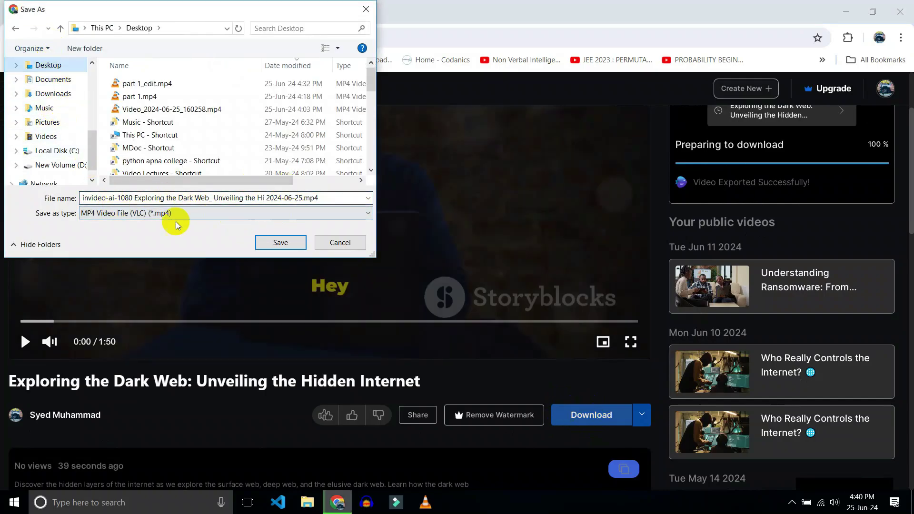
{"action": "left_click", "coordinate": [125, 199]}
{"action": "left_click_drag", "start_coordinate": [128, 201], "coordinate": [74, 204]}
{"action": "key", "text": "BackSpace"}
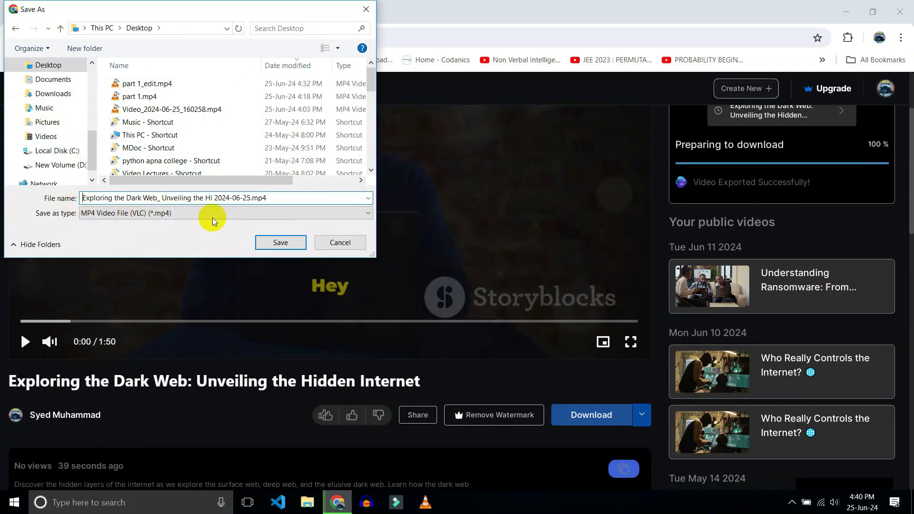
{"action": "left_click", "coordinate": [274, 249]}
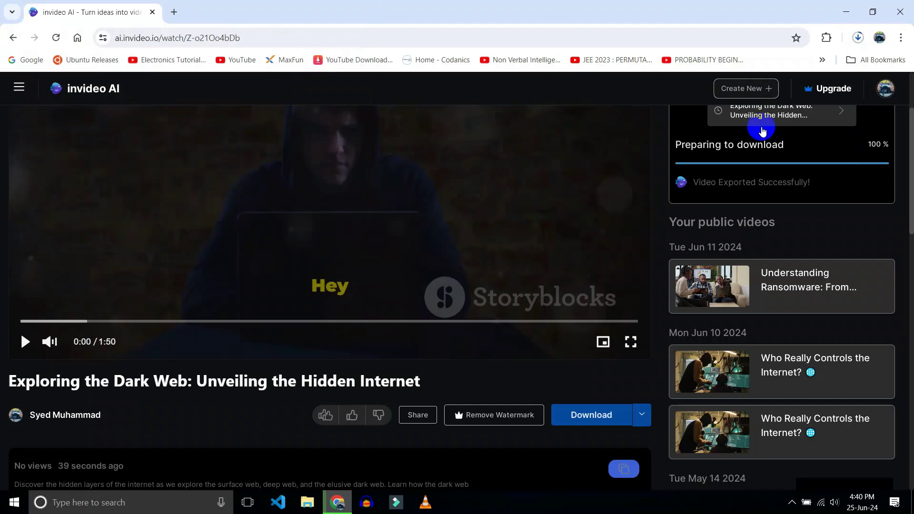
{"action": "left_click", "coordinate": [859, 38]}
Play the saved 'Exploring the Dark Web_ Unveiling the Hi 2024-06-25.mp4' from the desktop in VLC.
{"action": "left_click", "coordinate": [845, 12]}
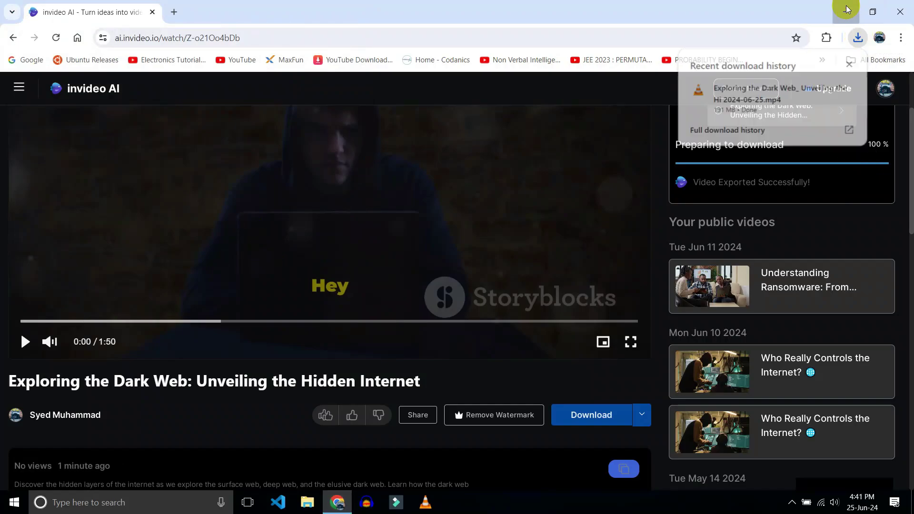
{"action": "double_click", "coordinate": [203, 434]}
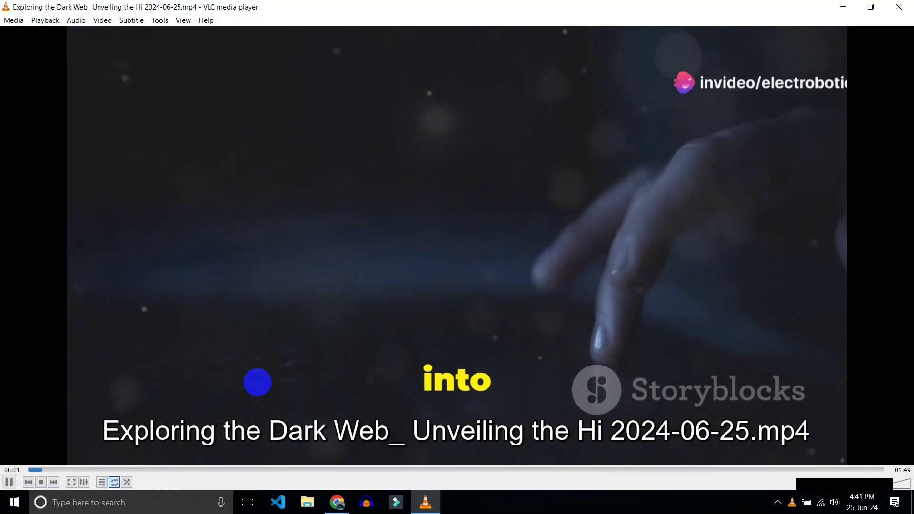
{"action": "key", "text": "alt+F4"}
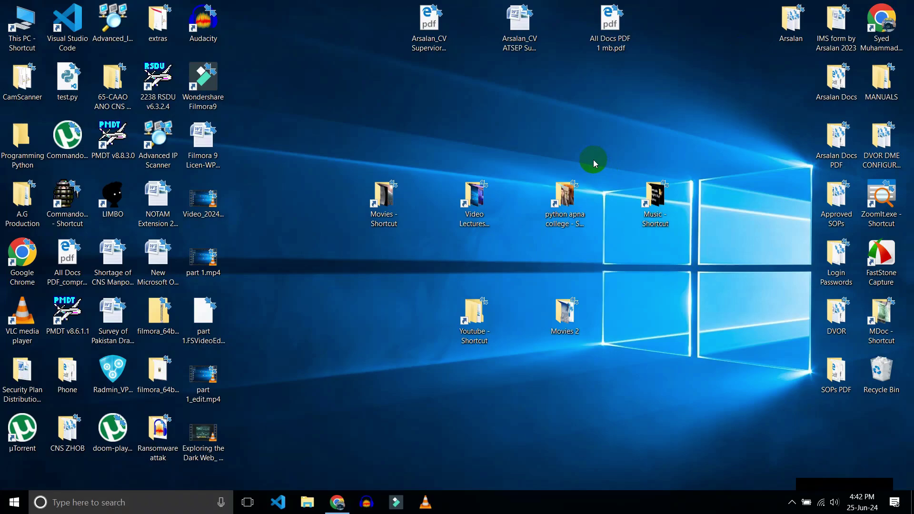